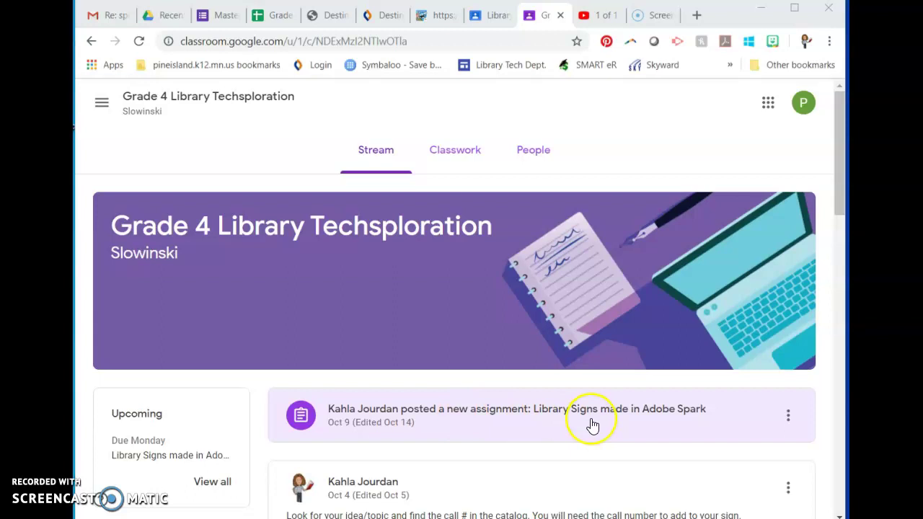
Step: Open the Library Signs made in Adobe Spark assignment and view its instructions in the second Grade 4 class as well
left_click(469, 416)
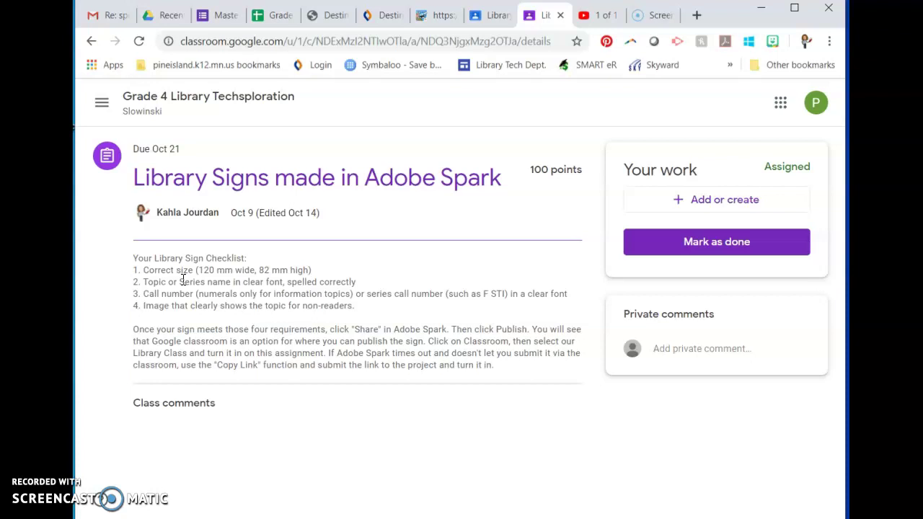
left_click(487, 22)
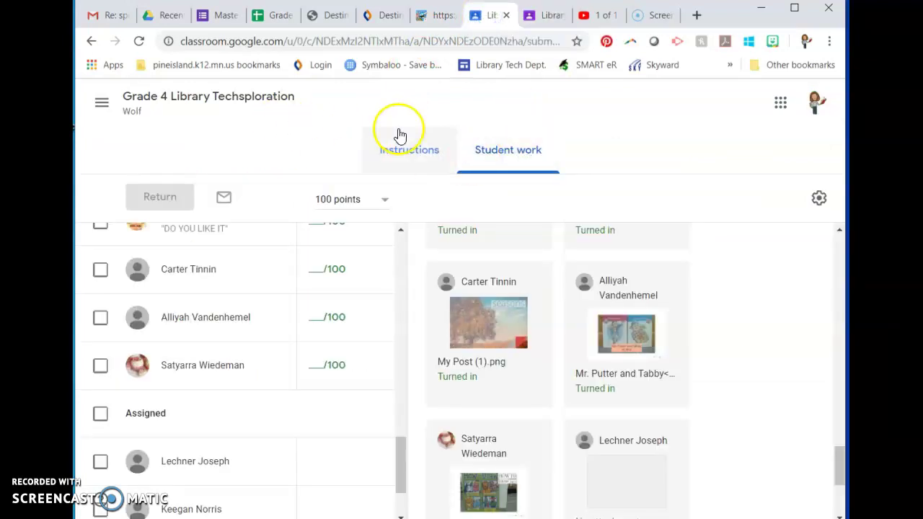
left_click(405, 153)
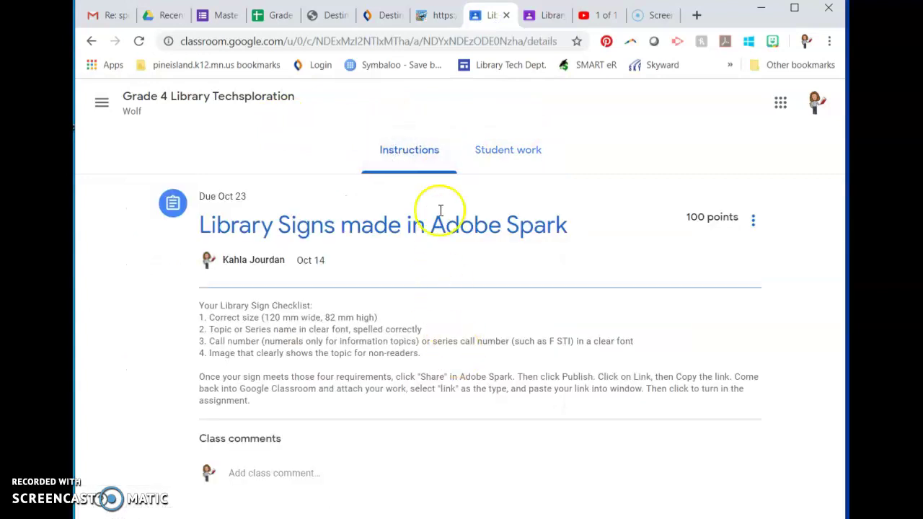
Step: Go to the Grade 4 Library Techsploration class stream, open its Adobe Spark link and reject the Spark Post collaboration invitation
left_click(100, 103)
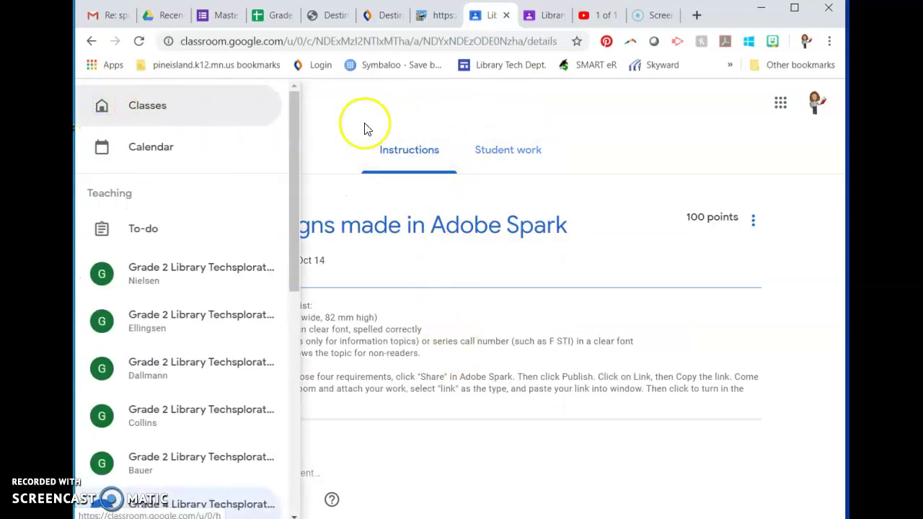
left_click(365, 126)
left_click(210, 101)
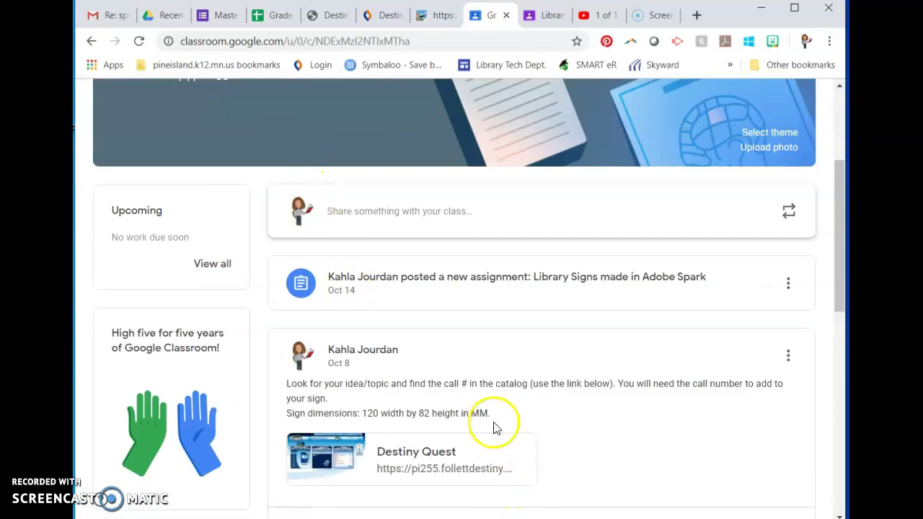
scroll(494, 427, "down", 4)
scroll(495, 426, "down", 1)
left_click(452, 342)
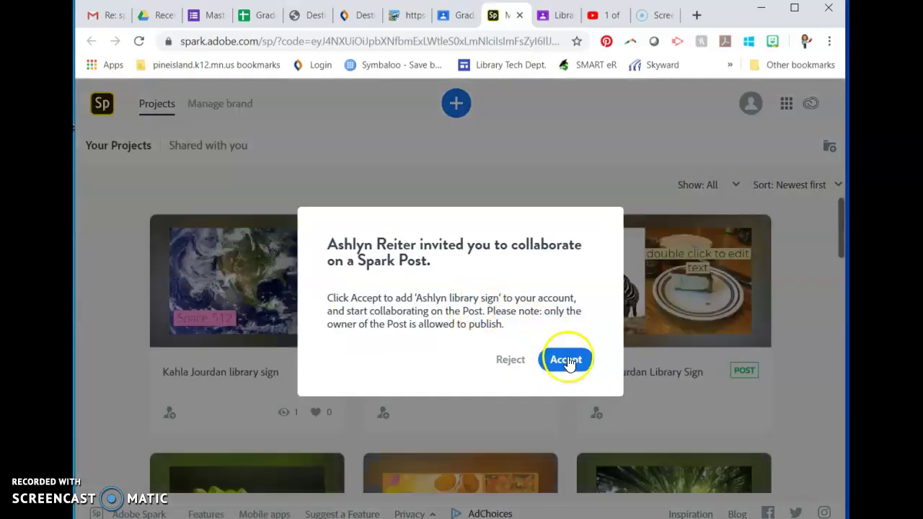
left_click(496, 360)
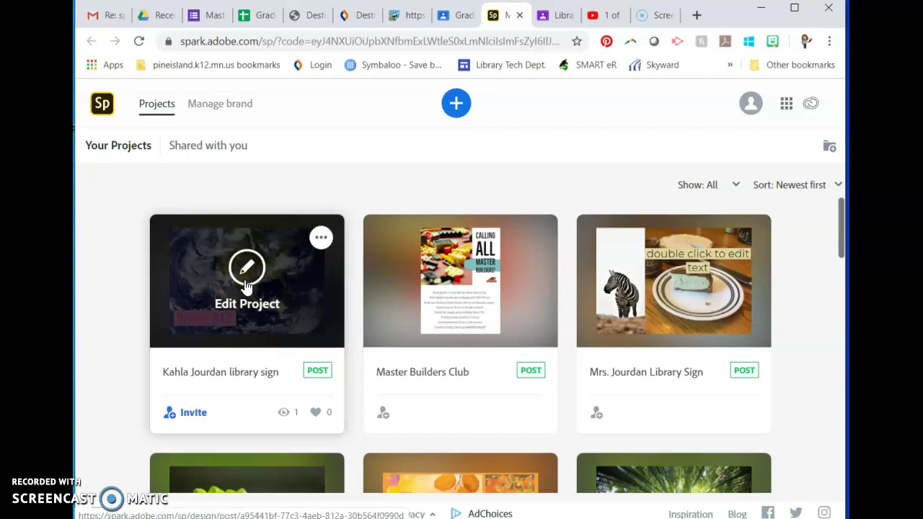
Step: Check the sign checklist in the Classroom assignment and open the Earth-picture library sign project for editing in Adobe Spark
left_click(550, 17)
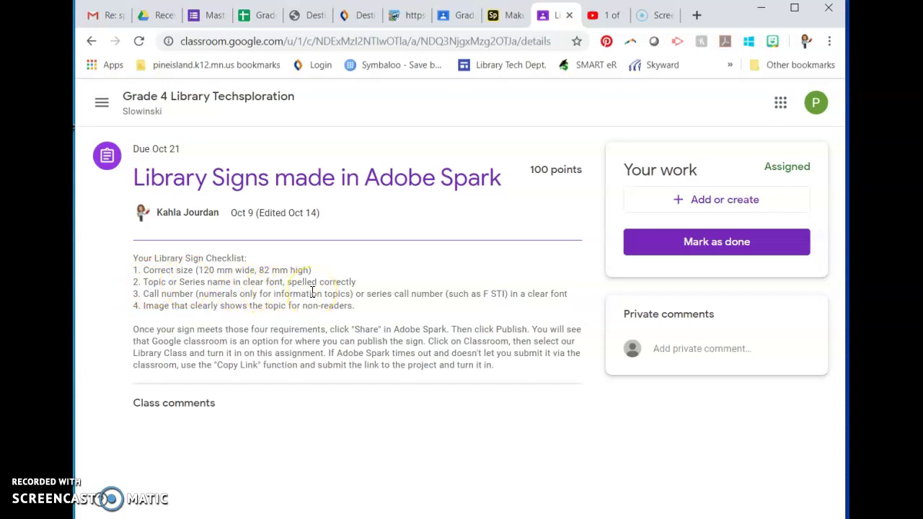
left_click(499, 15)
mouse_move(308, 295)
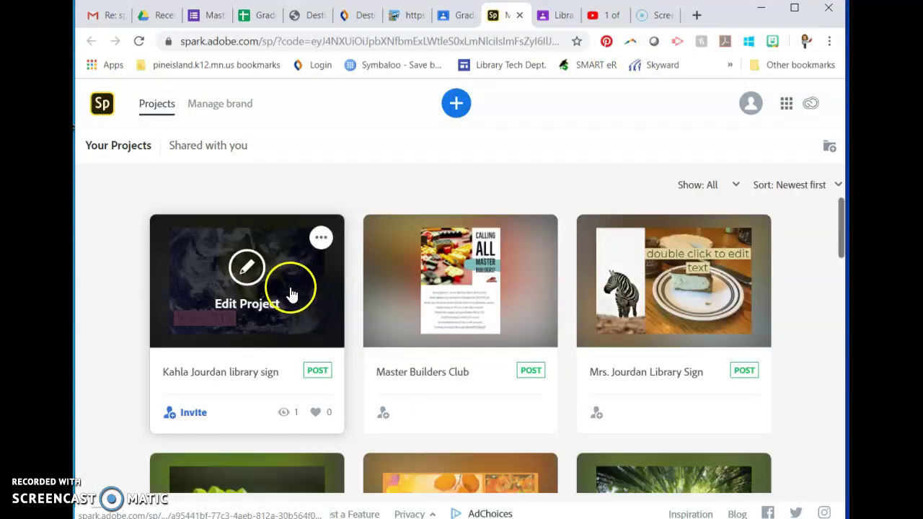
left_click(243, 276)
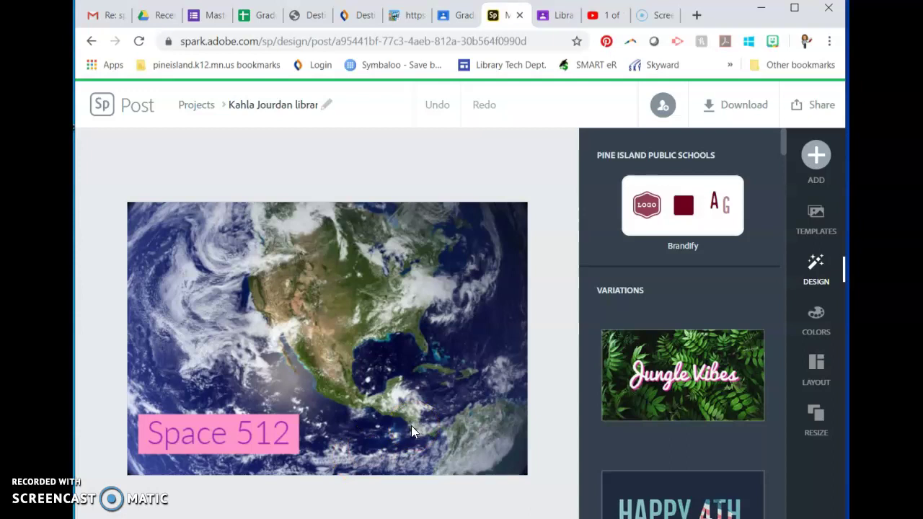
Step: Compare the sign with the checklist's call number rules, highlighting "information topics" and the series example "F STI"
left_click(343, 162)
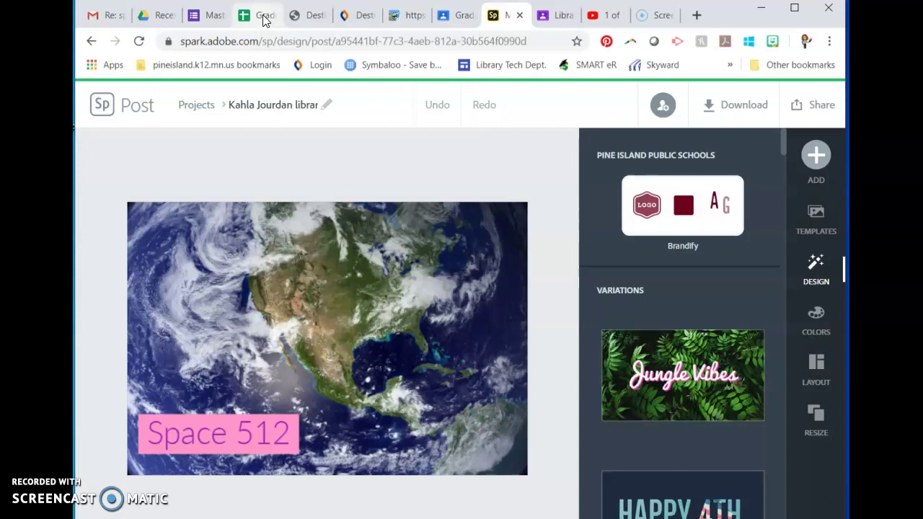
left_click(558, 16)
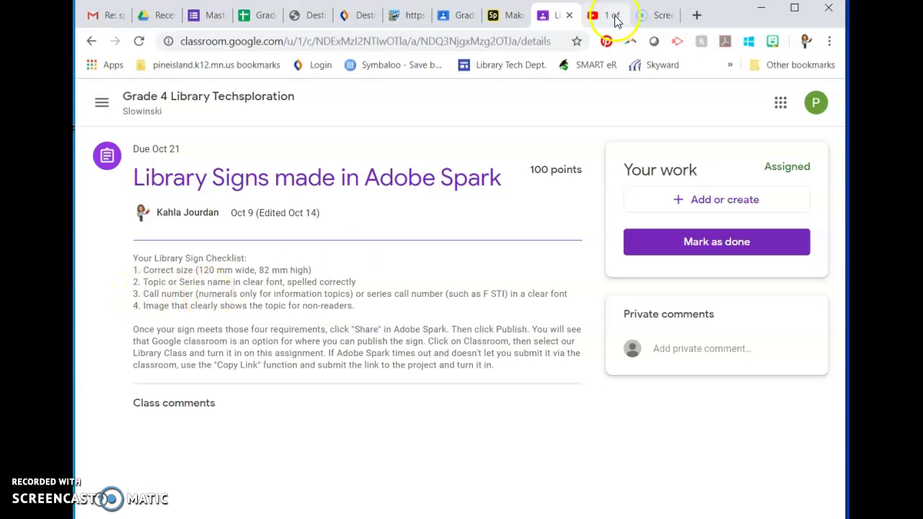
left_click_drag(274, 296, 353, 294)
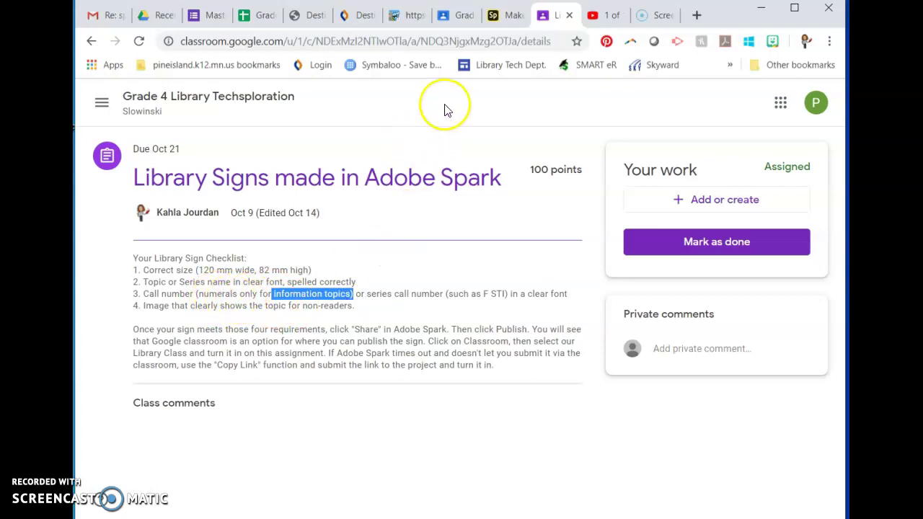
left_click(499, 15)
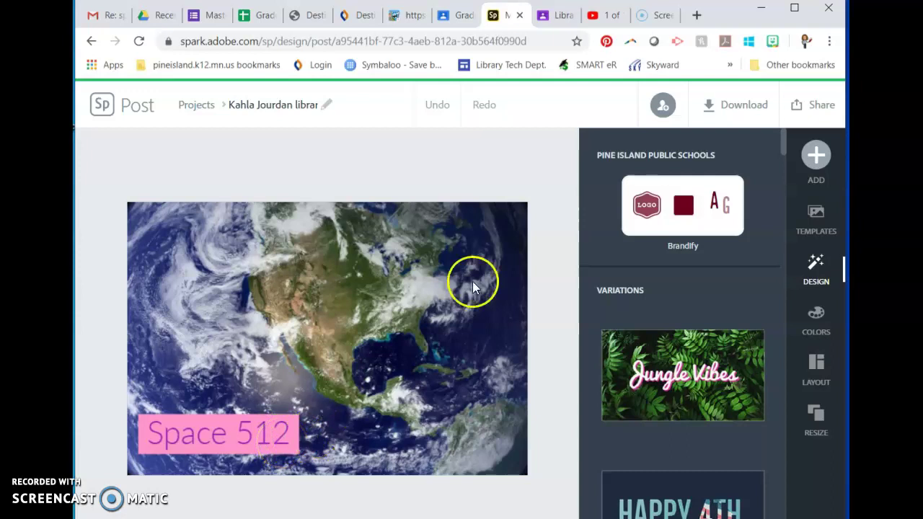
left_click(554, 16)
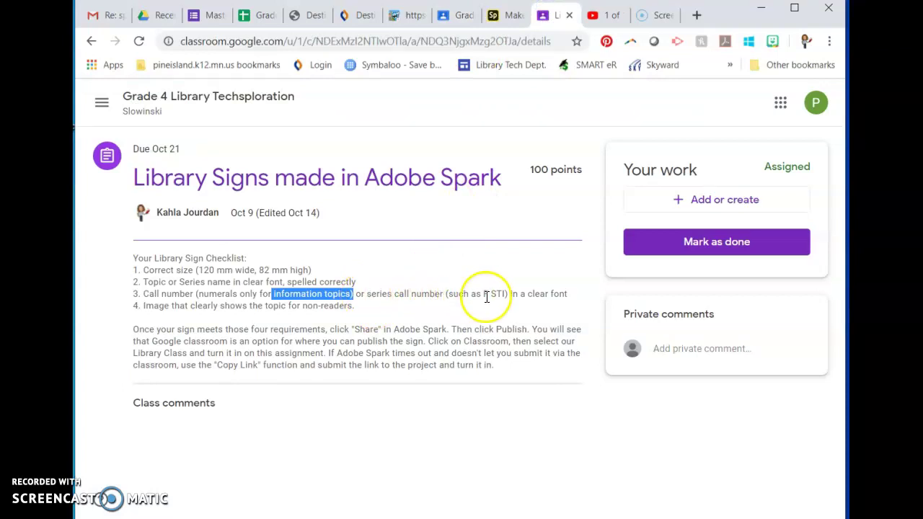
left_click_drag(485, 295, 506, 293)
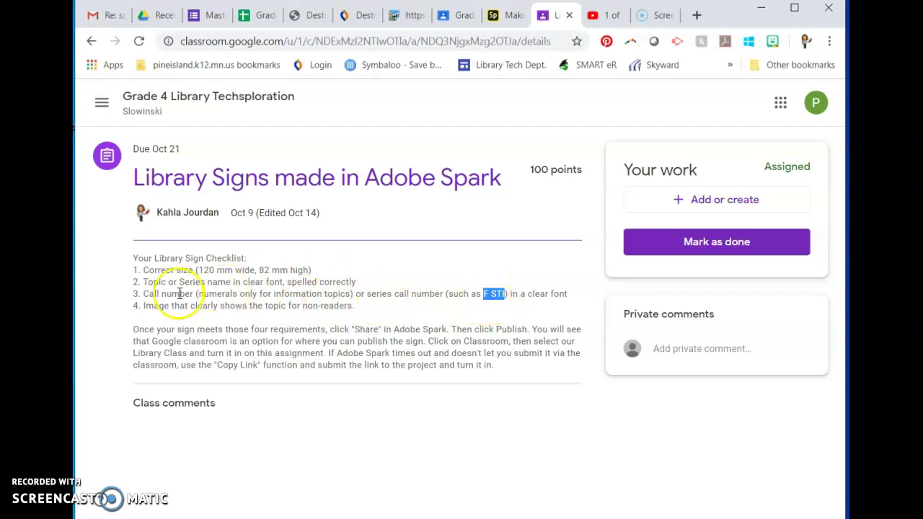
left_click(502, 17)
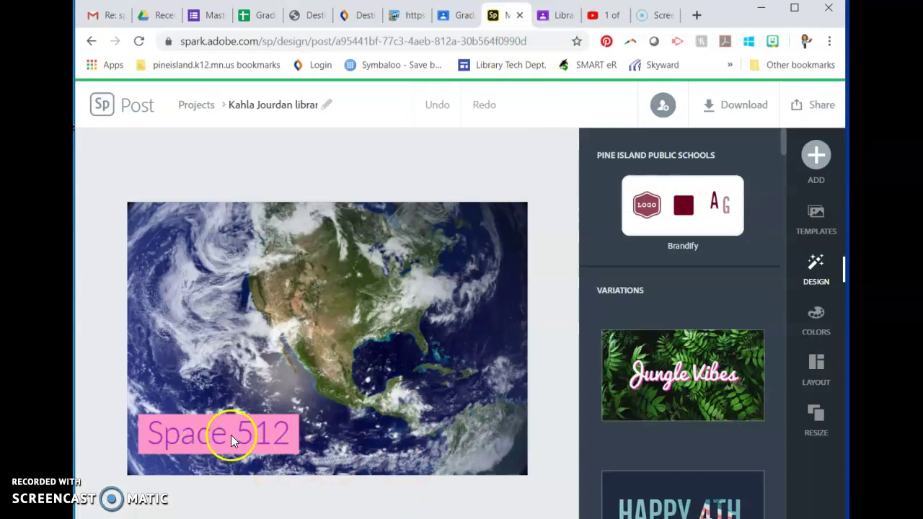
Step: Try several color palettes on the sign and apply the Modern palette of light blues, dark teal, red and tan
left_click(818, 315)
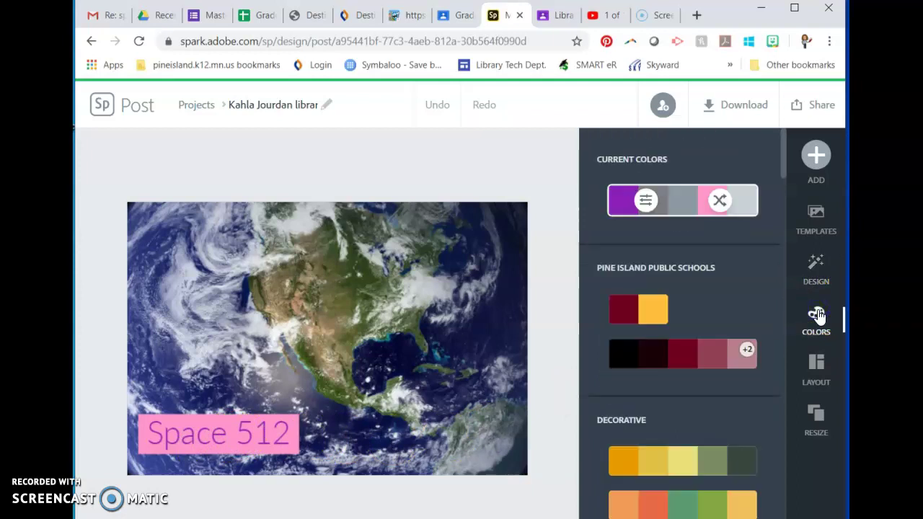
scroll(692, 411, "down", 5)
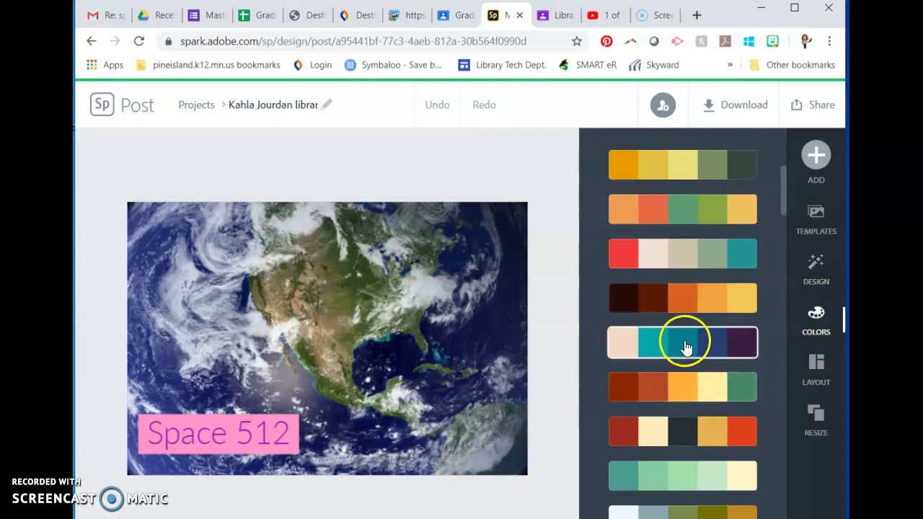
left_click(686, 347)
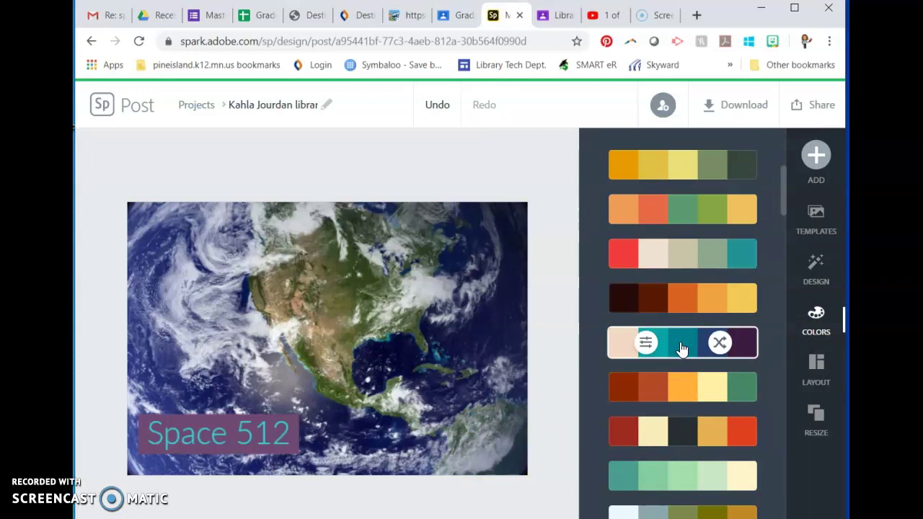
scroll(682, 349, "down", 3)
left_click(641, 264)
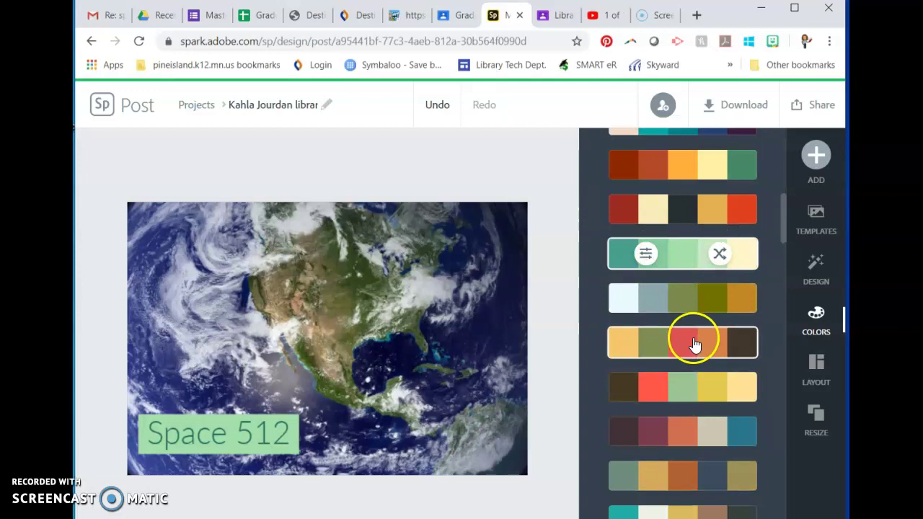
scroll(695, 345, "down", 6)
left_click(702, 312)
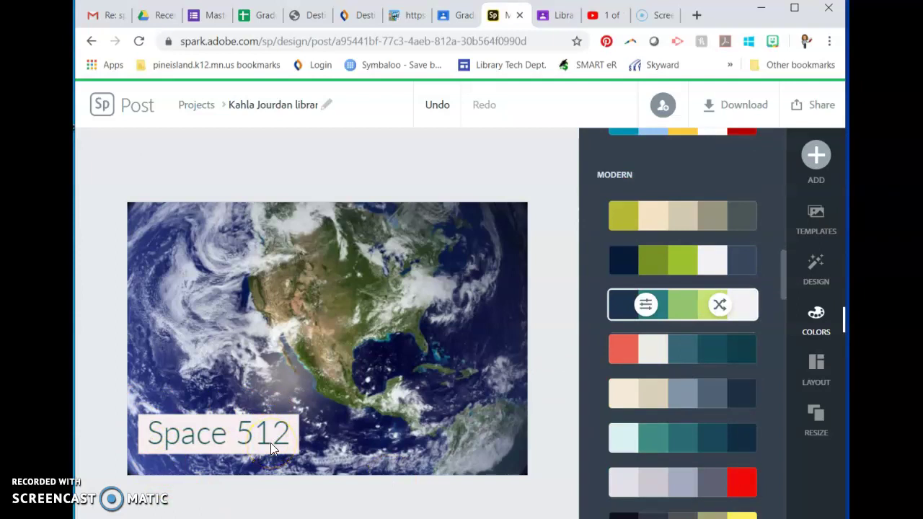
scroll(625, 419, "down", 5)
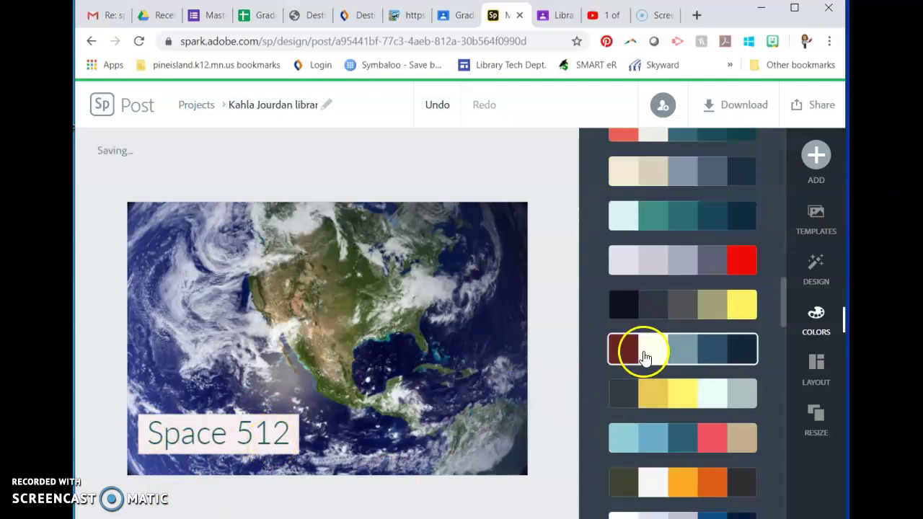
left_click(665, 354)
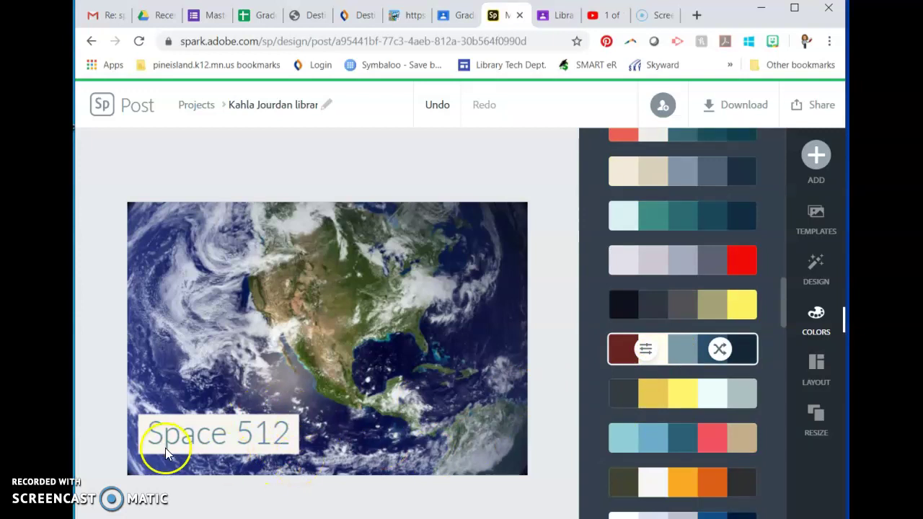
left_click(644, 441)
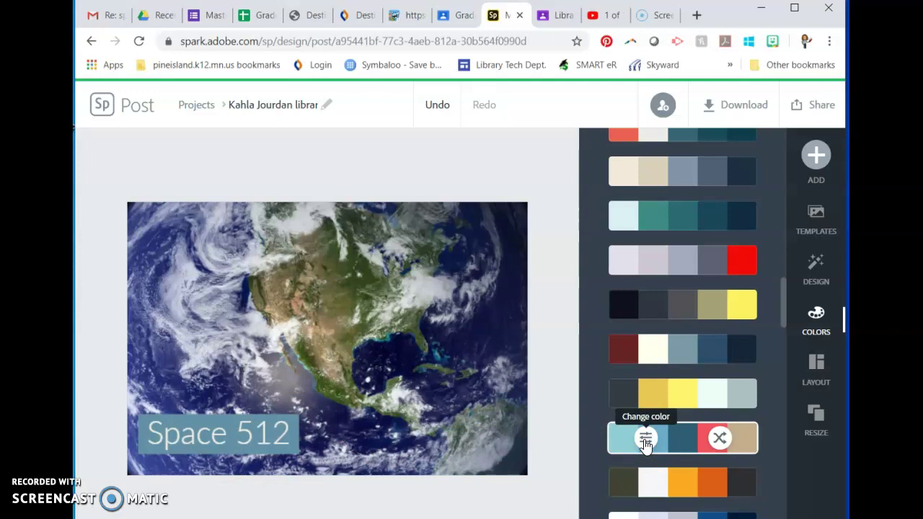
Step: Enlarge the "Space 512" text box and move it into the lower-left corner of the sign image
left_click(231, 425)
left_click_drag(289, 424, 357, 405)
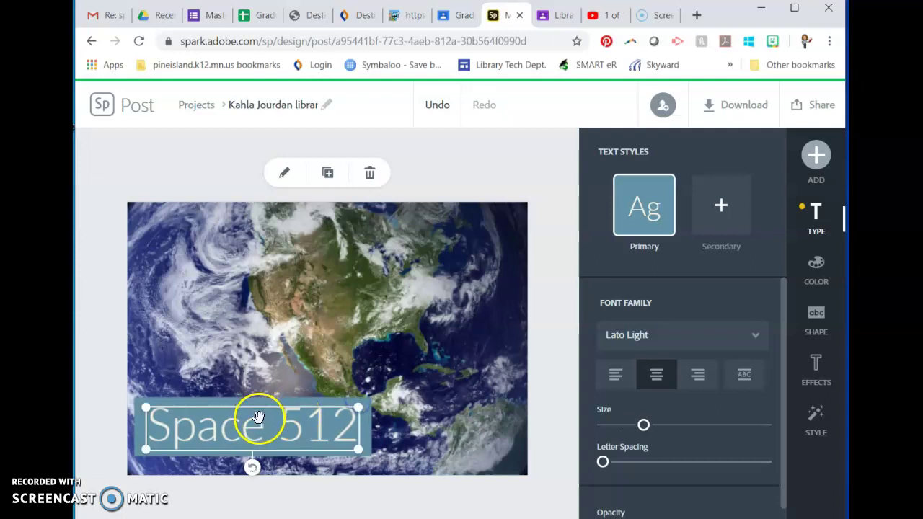
left_click_drag(257, 426, 264, 437)
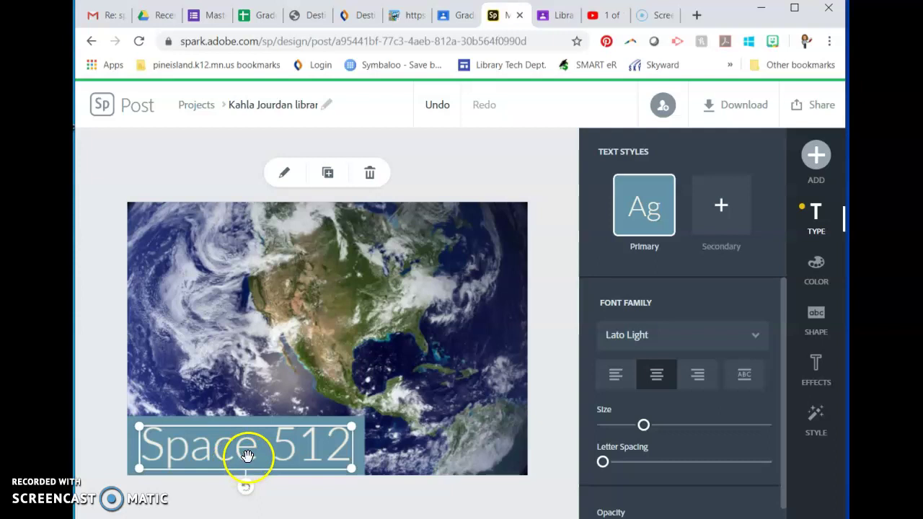
Step: Review the checklist's image requirement and look at the free "space" photos offered as replacements for the sign's background image
left_click(452, 16)
left_click(556, 15)
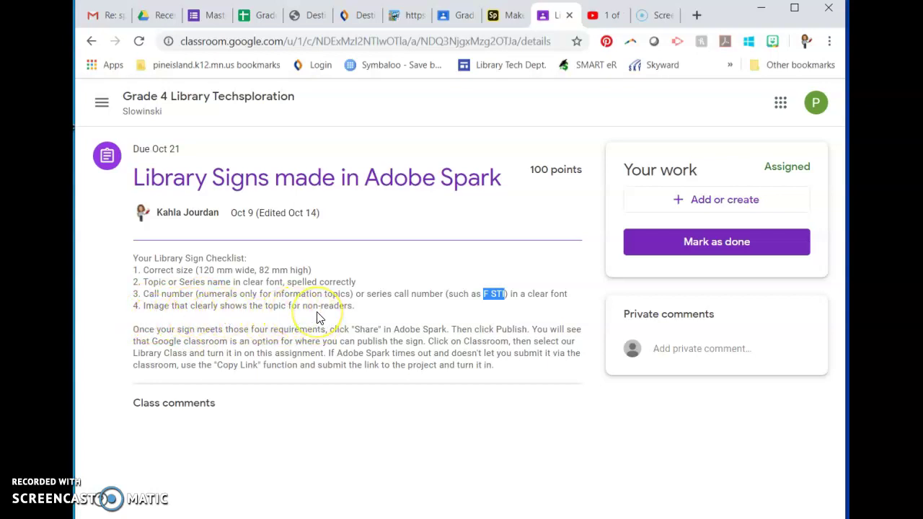
left_click(503, 23)
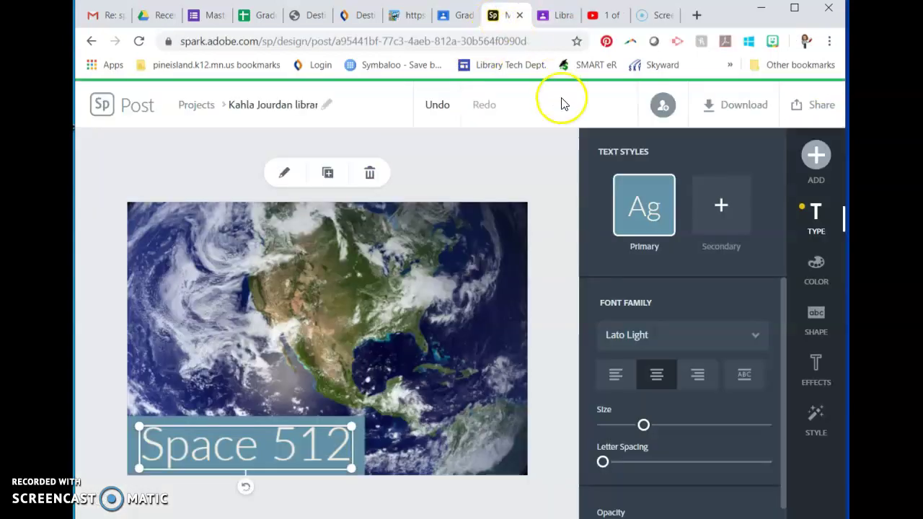
left_click(411, 272)
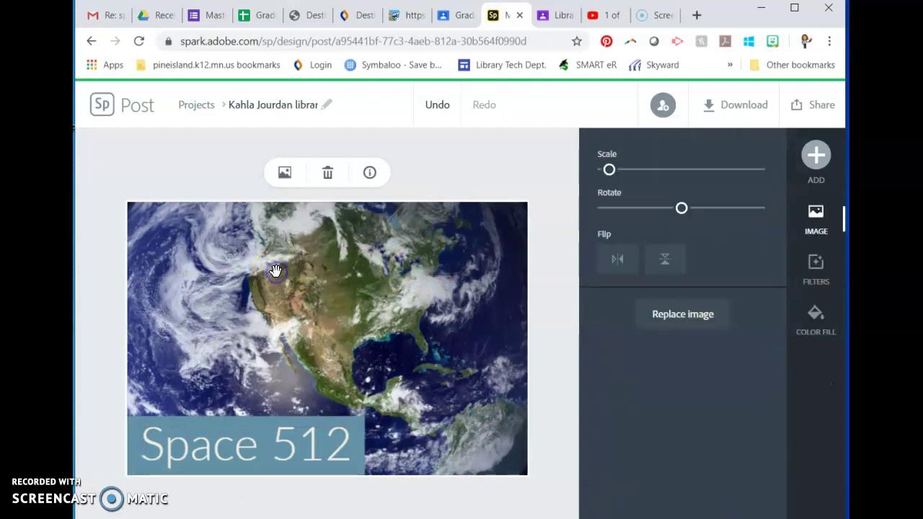
left_click(247, 249)
left_click(284, 177)
left_click(677, 179)
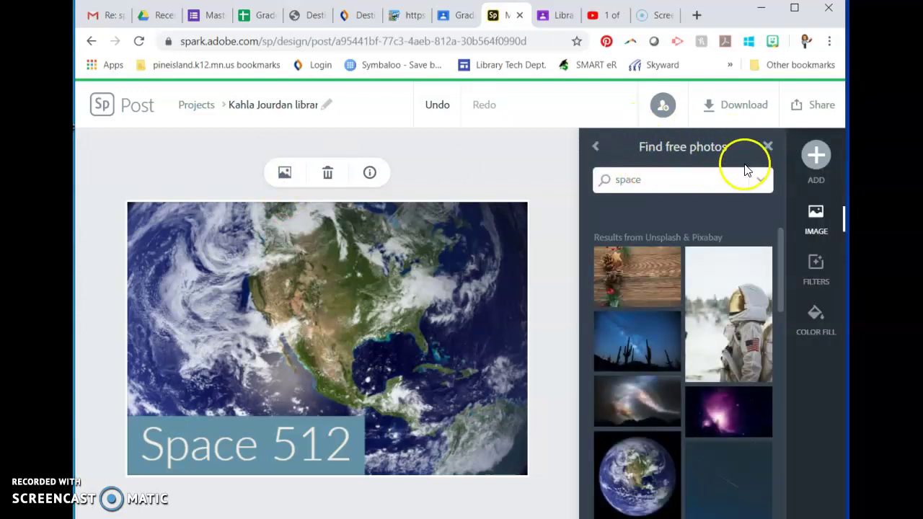
left_click(596, 148)
Step: Look through the computer's folders offered for uploading an own photo to the sign, and leave without choosing a file
left_click(689, 200)
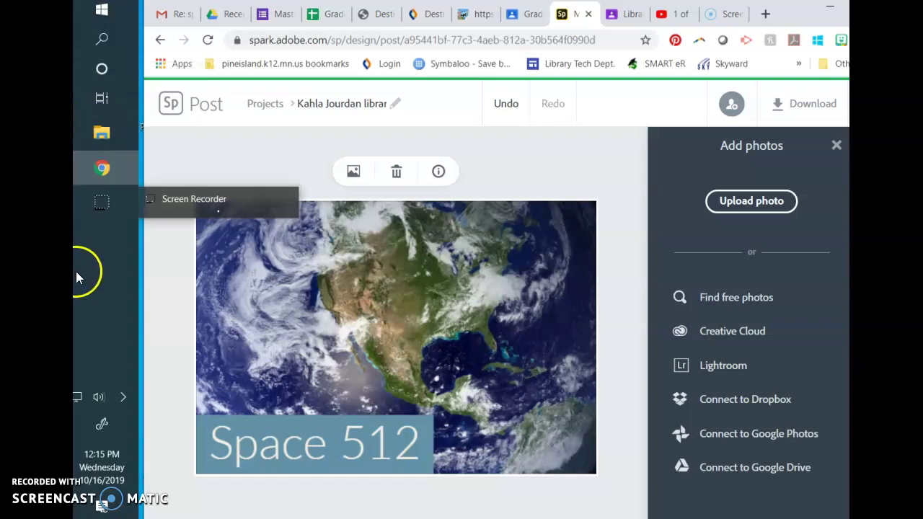
left_click(117, 214)
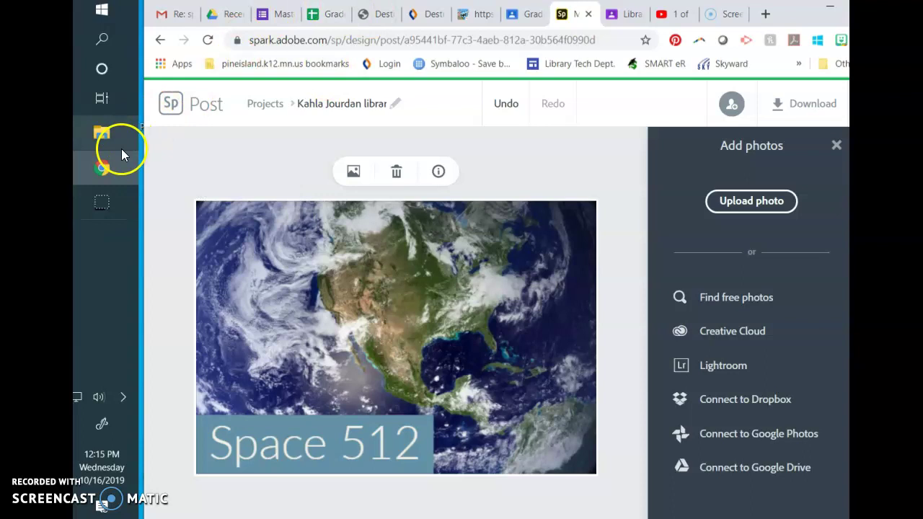
mouse_move(125, 152)
left_click(126, 173)
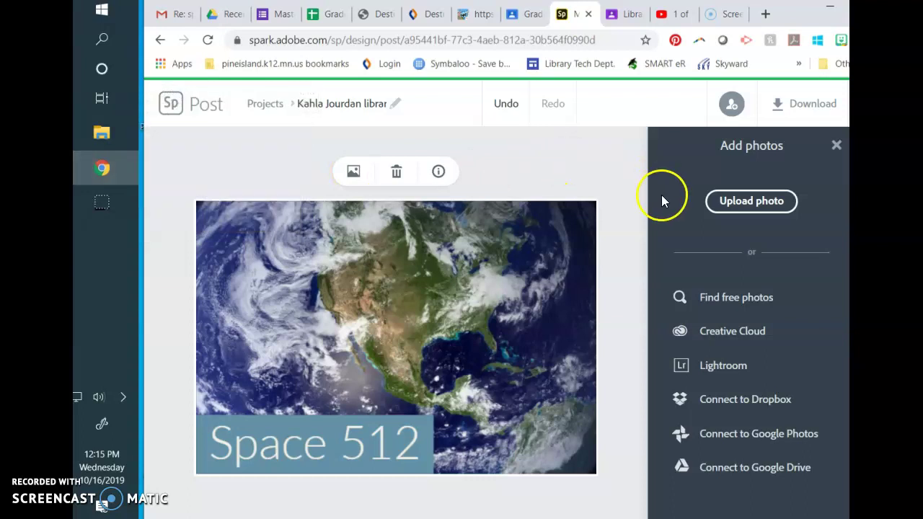
left_click(750, 206)
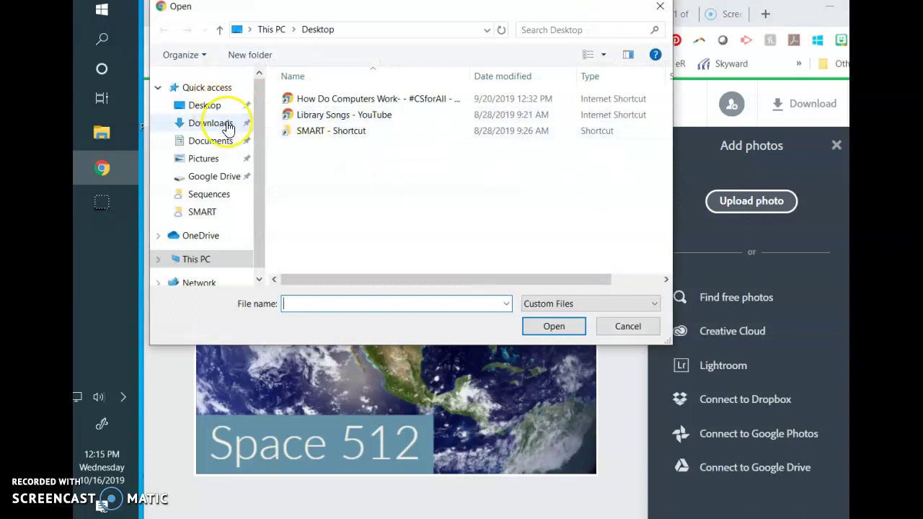
scroll(267, 178, "down", 1)
left_click_drag(264, 108, 264, 82)
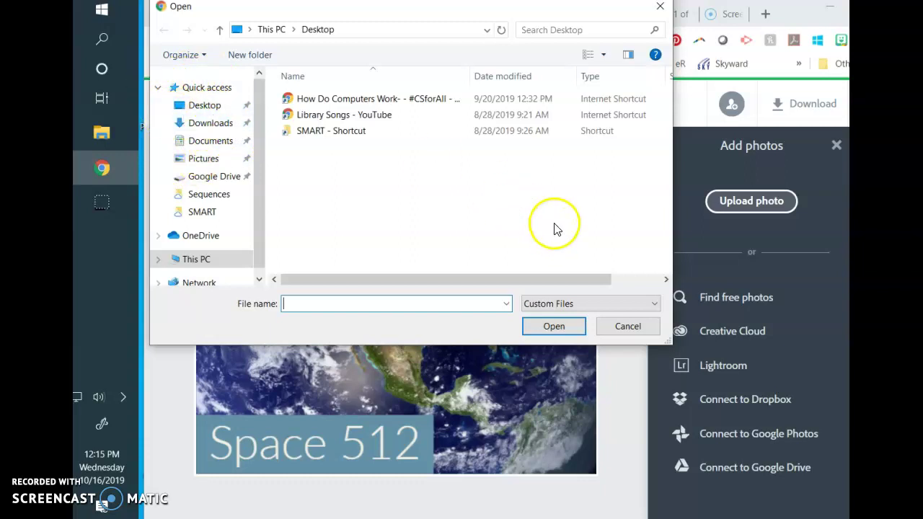
left_click(626, 327)
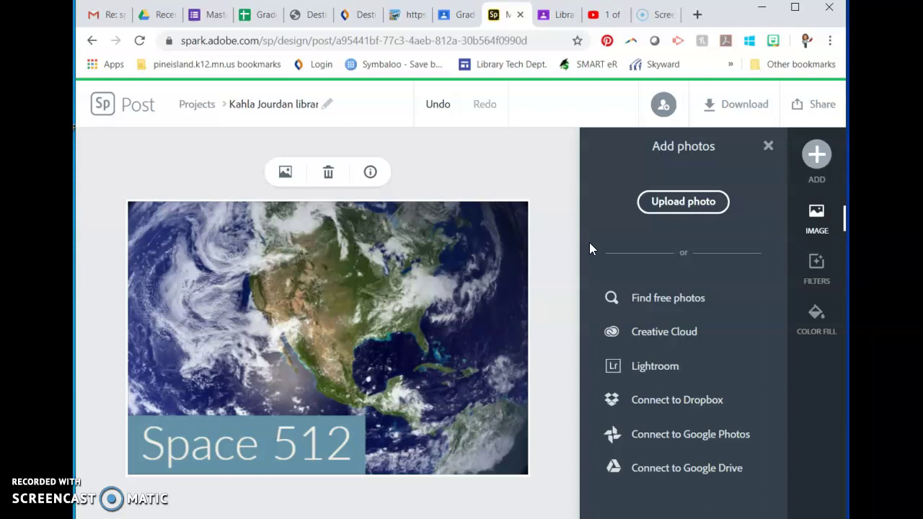
Step: Publish the "Space 512" sign and copy its share link, closing the sharing options when done
left_click(798, 106)
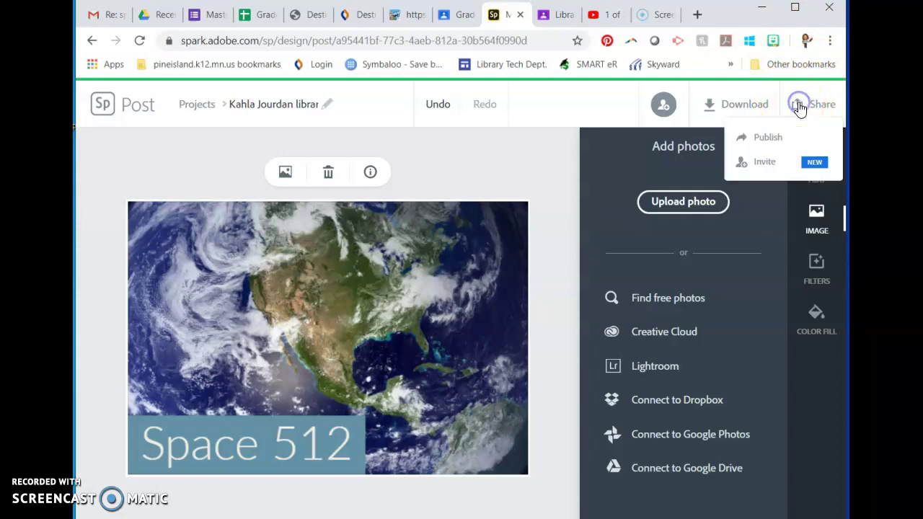
left_click(768, 138)
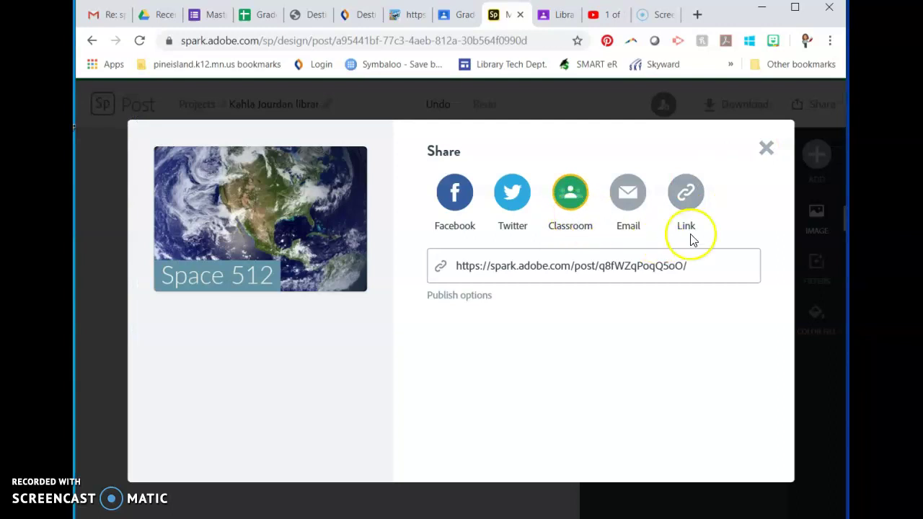
left_click(686, 193)
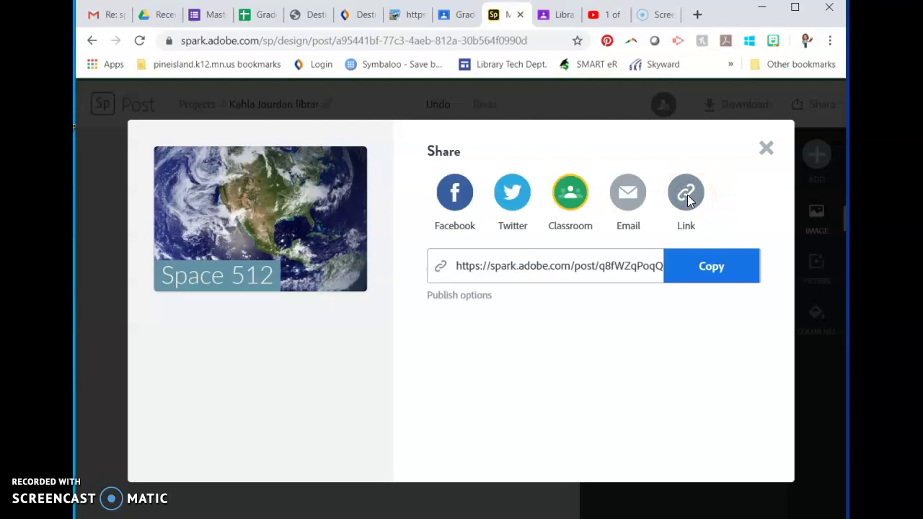
left_click(708, 272)
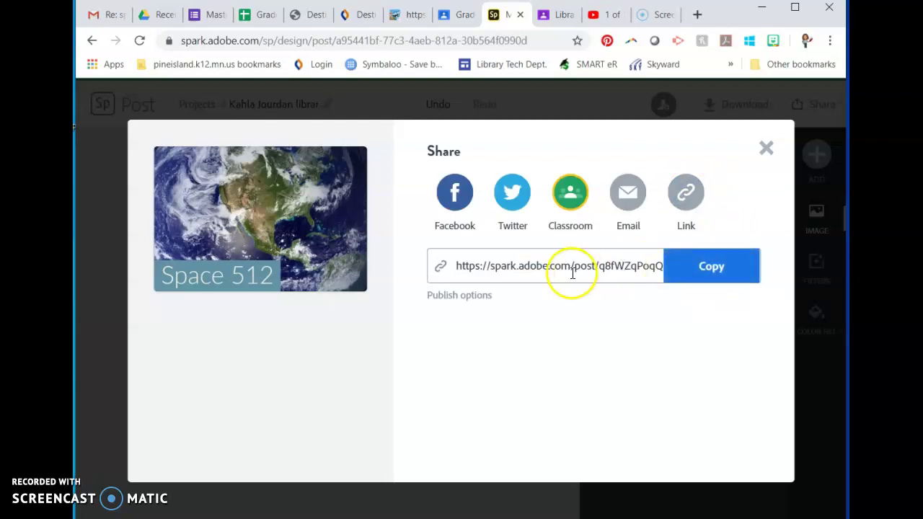
left_click(713, 274)
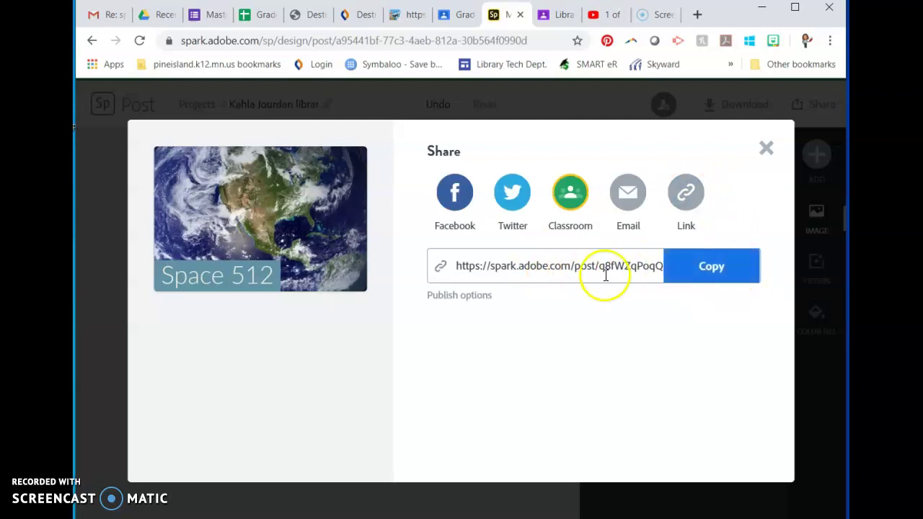
left_click(716, 271)
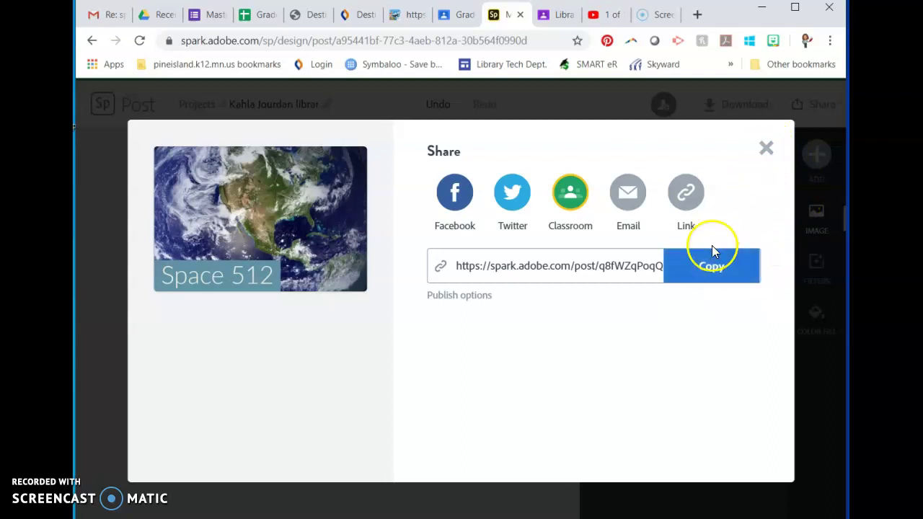
left_click(766, 149)
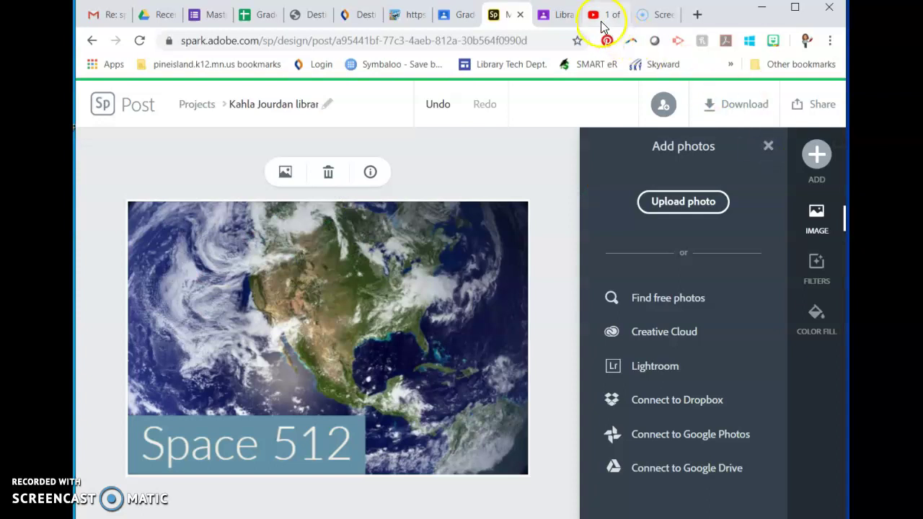
Step: Return to the Google Classroom assignment "Library Signs made in Adobe Spark"
left_click(561, 18)
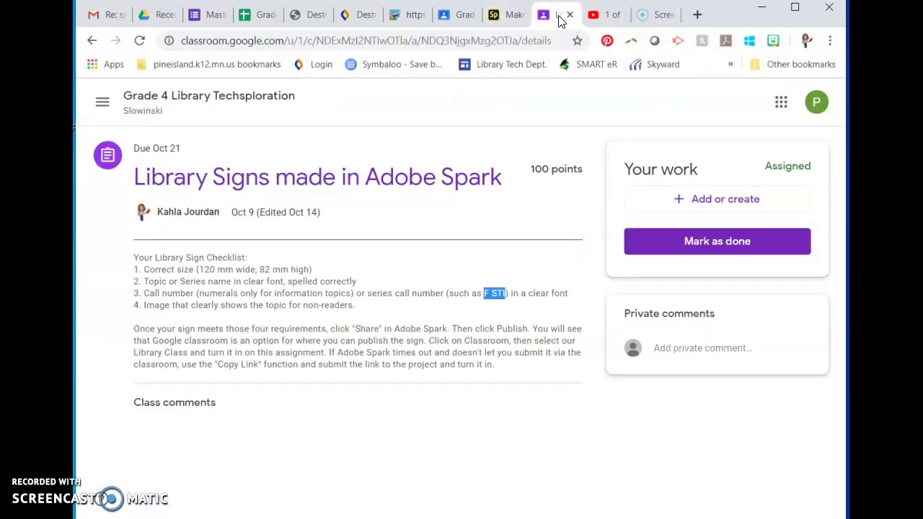